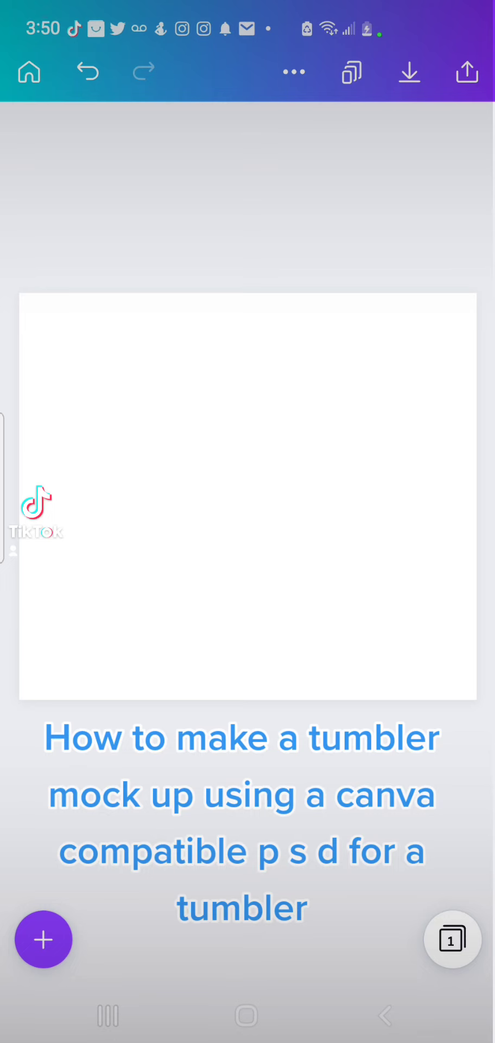
# Find the rainbow pencil-border image among the uploaded images and add it to the page
pyautogui.click(43, 939)
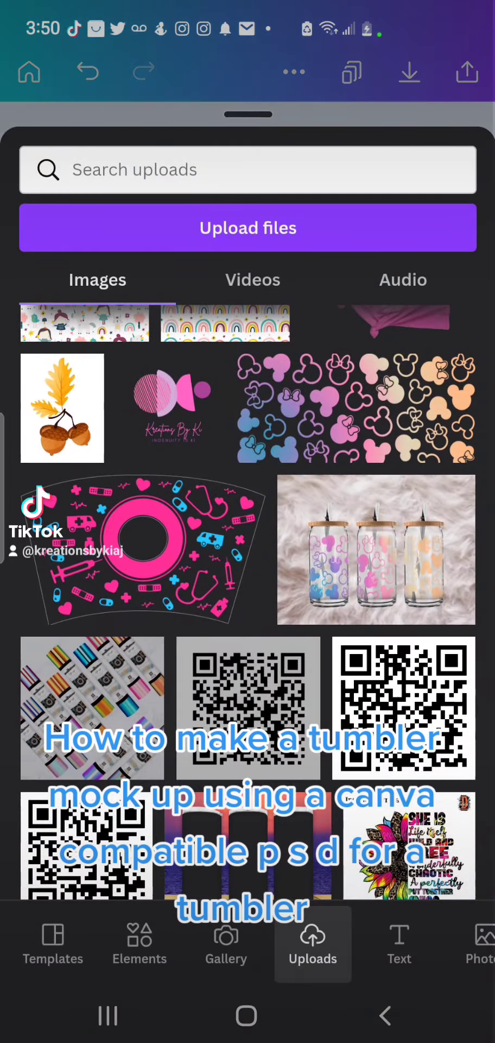
pyautogui.scroll(-4, 248, 598)
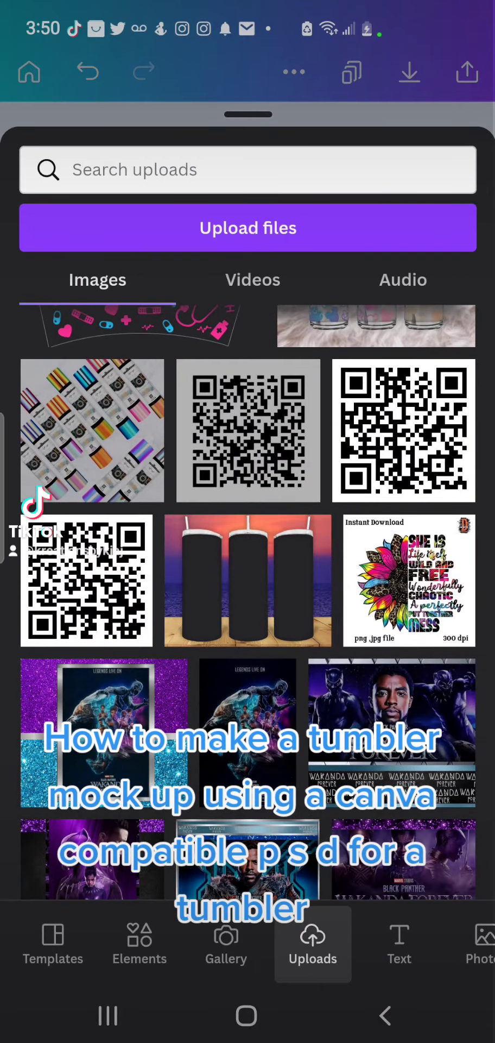
pyautogui.scroll(10, 248, 598)
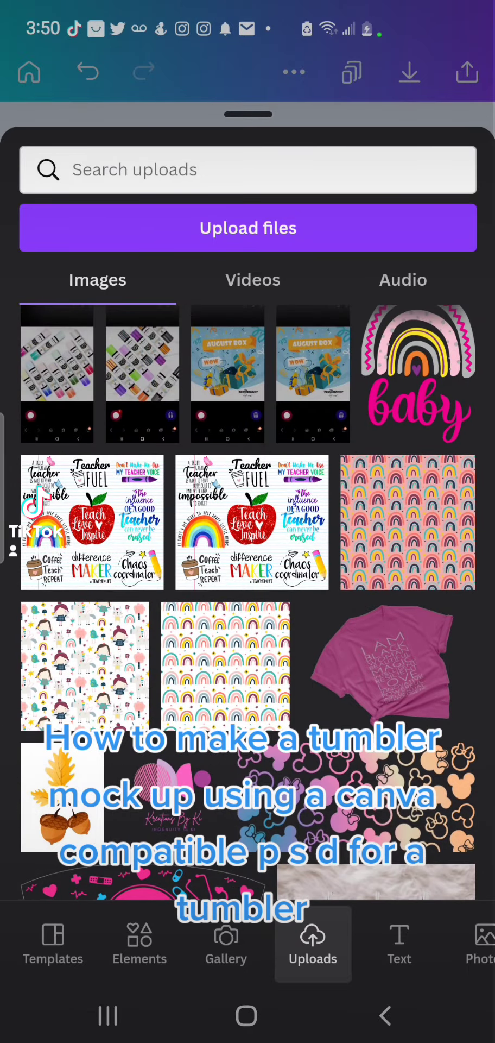
pyautogui.scroll(-8, 248, 598)
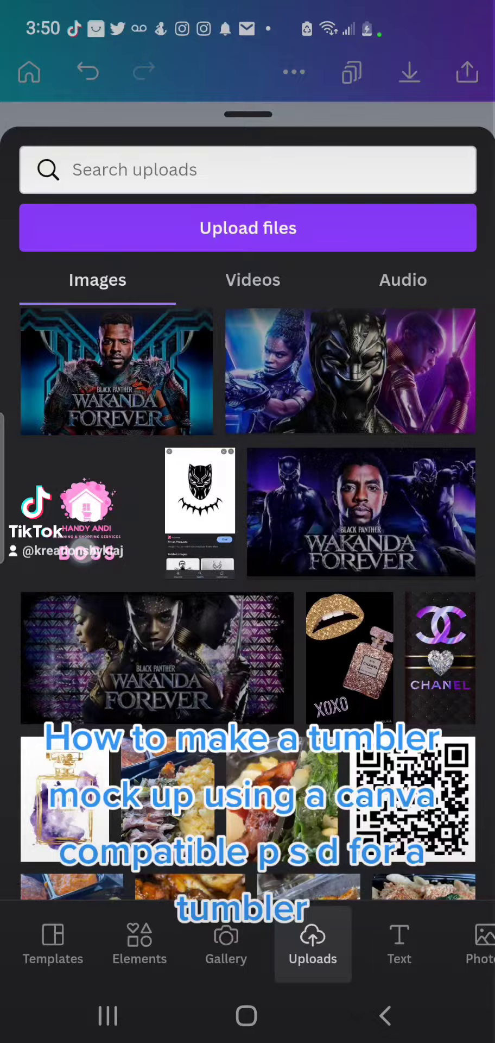
pyautogui.scroll(-3, 248, 597)
pyautogui.scroll(-3, 248, 598)
pyautogui.scroll(-3, 248, 598)
pyautogui.scroll(4, 249, 598)
pyautogui.scroll(5, 248, 597)
pyautogui.scroll(5, 248, 597)
pyautogui.scroll(5, 249, 597)
pyautogui.scroll(3, 248, 597)
pyautogui.scroll(5, 248, 597)
pyautogui.scroll(5, 248, 597)
pyautogui.scroll(2, 248, 598)
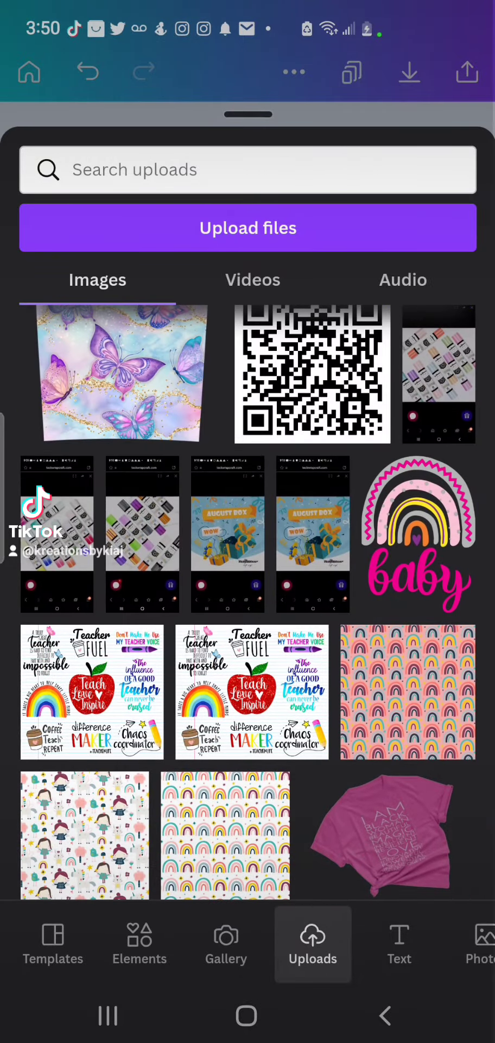
pyautogui.scroll(1, 131, 698)
pyautogui.scroll(1, 119, 717)
pyautogui.scroll(1, 107, 736)
pyautogui.scroll(3, 107, 736)
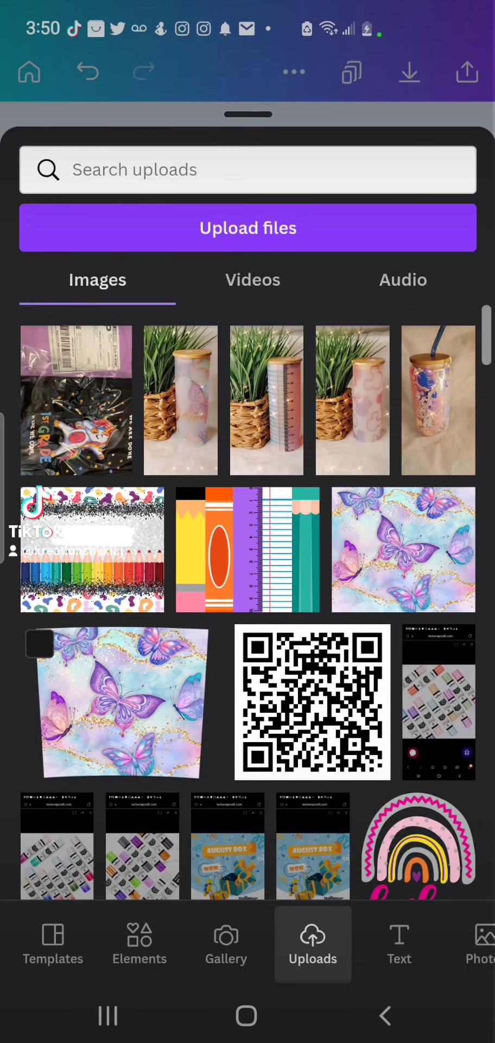
pyautogui.click(90, 536)
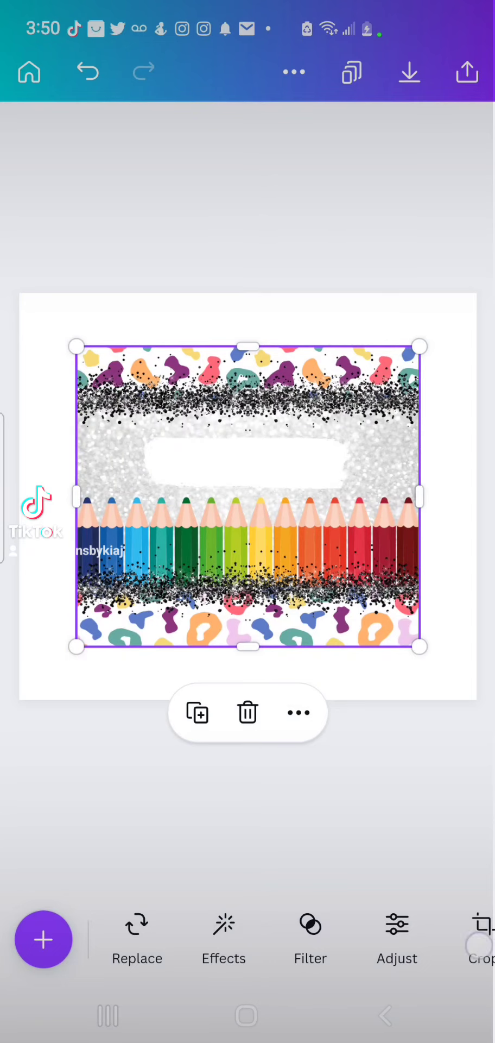
# Add the pink GLOW text style from Recently used to the design
pyautogui.hscroll(5, 244, 940)
pyautogui.hscroll(3, 212, 984)
pyautogui.click(44, 940)
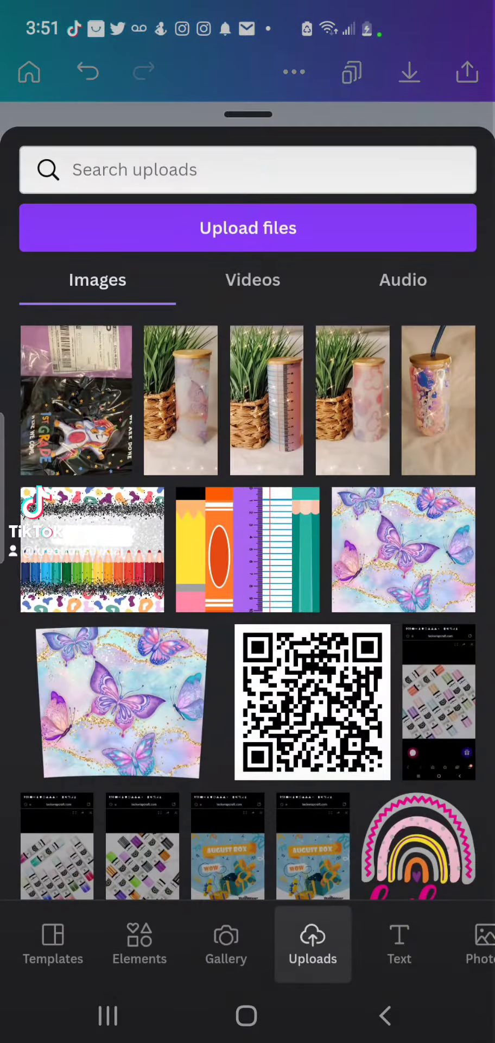
pyautogui.click(399, 945)
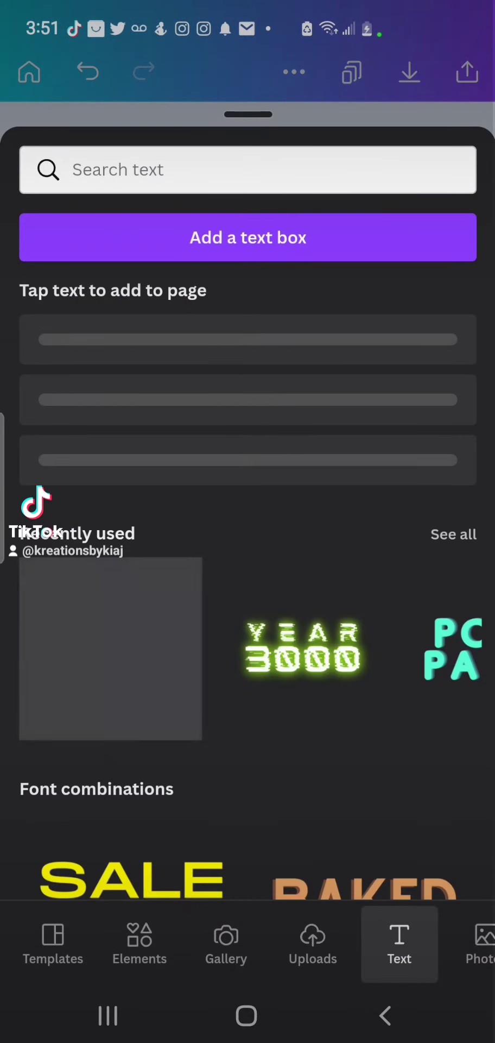
pyautogui.click(114, 679)
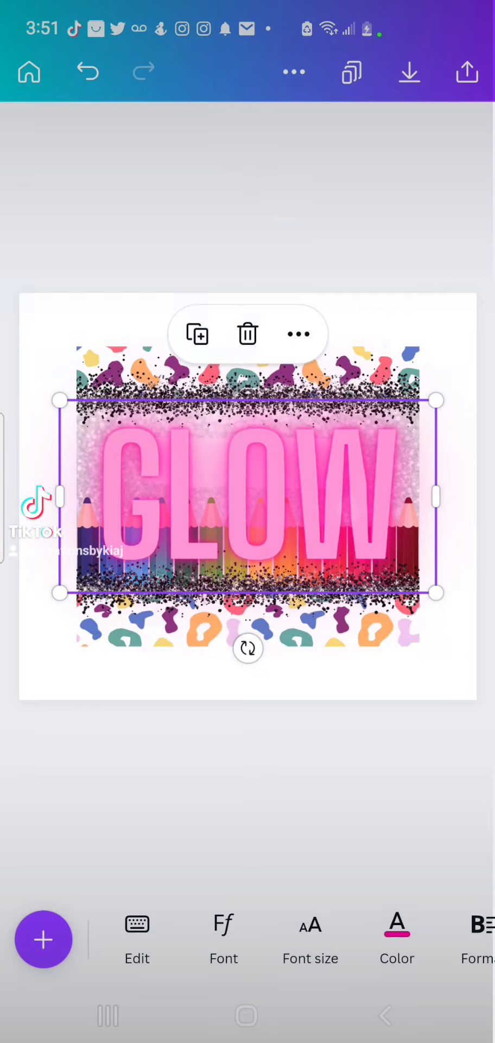
# Replace the word GLOW with 'MS. JOHNSON'
pyautogui.click(138, 939)
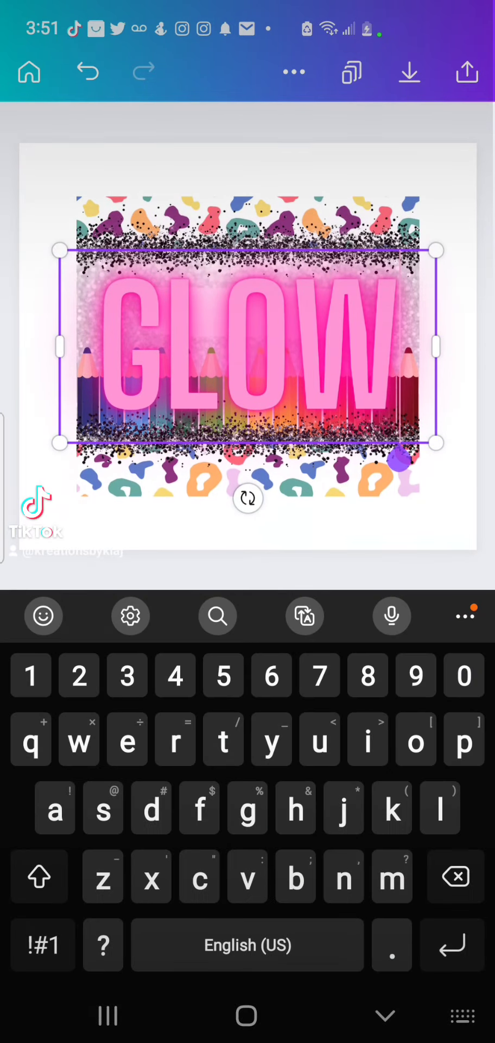
pyautogui.press('BackSpace')
pyautogui.press('BackSpace')
pyautogui.press('BackSpace')
pyautogui.press('BackSpace')
pyautogui.write('MRS.')
pyautogui.press('BackSpace')
pyautogui.press('BackSpace')
pyautogui.press('BackSpace')
pyautogui.write('S. JOHNSON')
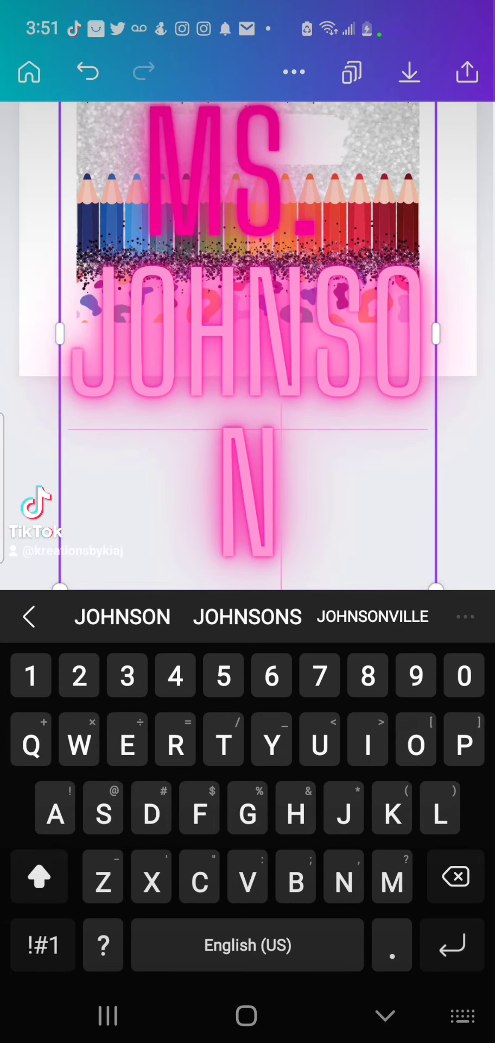
# Finish editing and move the MS. JOHNSON text up the page
pyautogui.click(383, 1016)
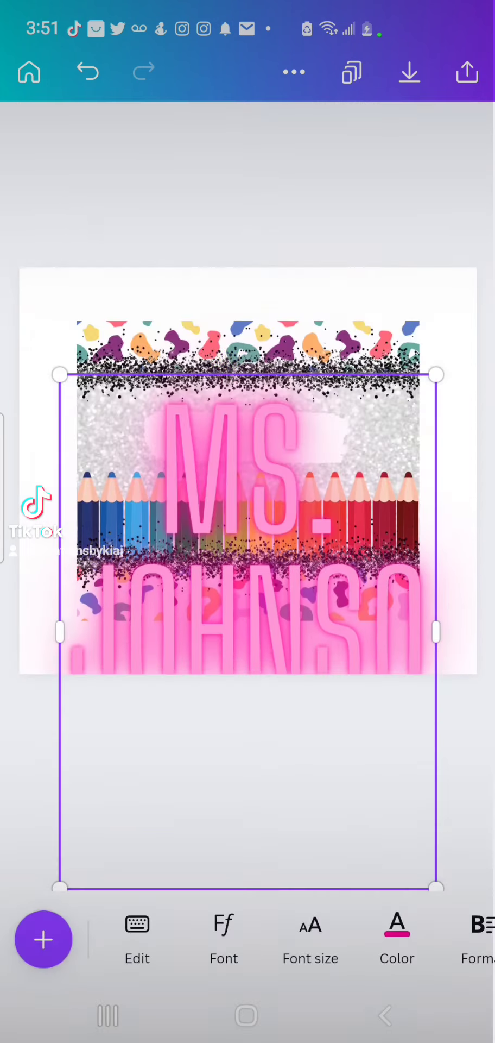
pyautogui.moveTo(336, 793); pyautogui.dragTo(336, 665)
pyautogui.click(425, 271)
pyautogui.moveTo(425, 288); pyautogui.dragTo(378, 370)
# Shrink and widen MS. JOHNSON onto one line and place it on the white label
pyautogui.click(218, 488)
pyautogui.moveTo(433, 274); pyautogui.dragTo(293, 467)
pyautogui.moveTo(293, 531); pyautogui.dragTo(359, 489)
pyautogui.moveTo(266, 494)
pyautogui.mouseDown()
pyautogui.moveTo(254, 466)
pyautogui.moveTo(275, 461)
pyautogui.mouseUp()
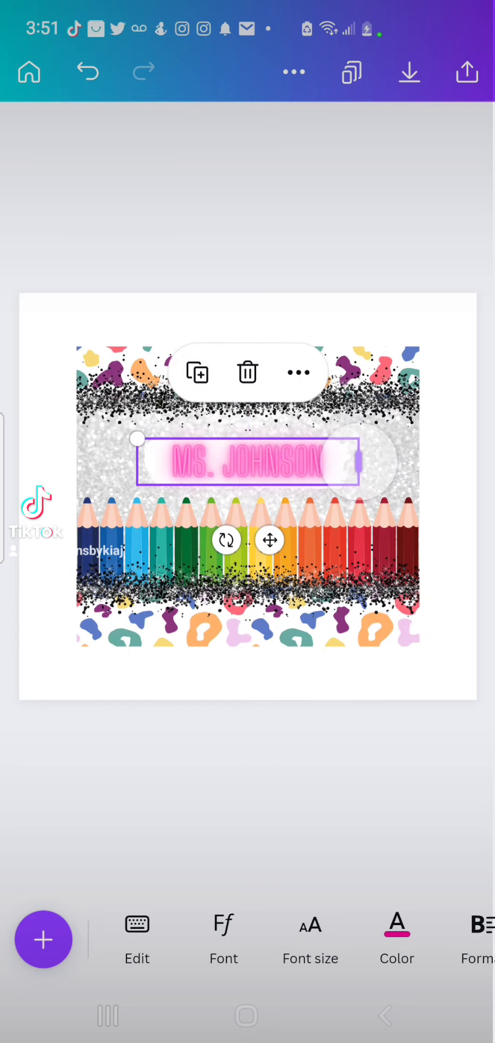
pyautogui.click(304, 235)
pyautogui.click(281, 468)
# Recolor MS. JOHNSON with the red swatch from Photo Colors, then deselect it
pyautogui.click(397, 940)
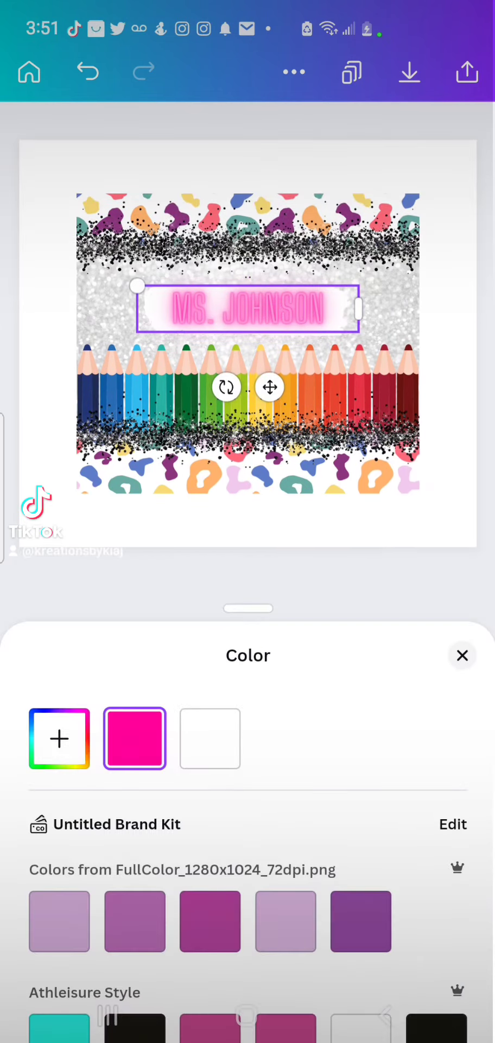
pyautogui.scroll(-4, 248, 815)
pyautogui.scroll(-5, 247, 814)
pyautogui.click(286, 809)
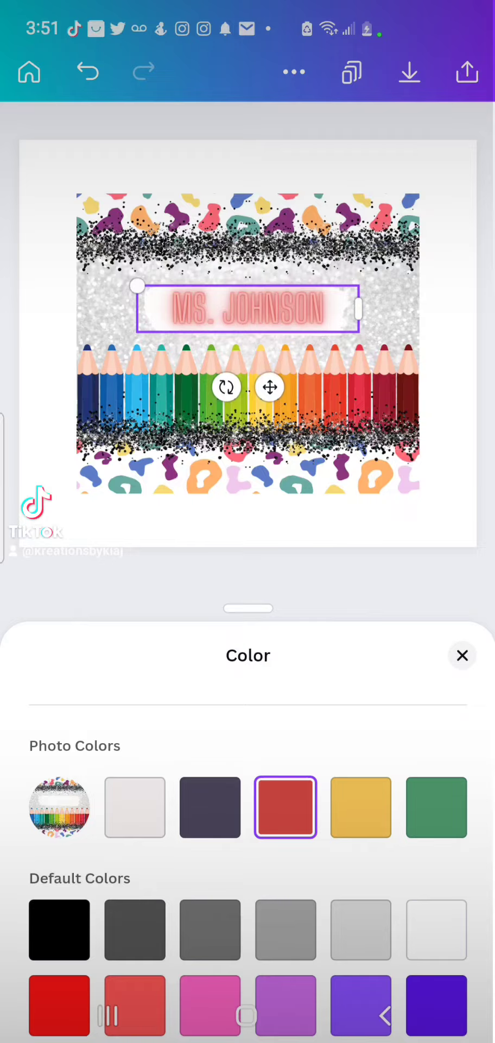
pyautogui.click(109, 1015)
pyautogui.click(456, 453)
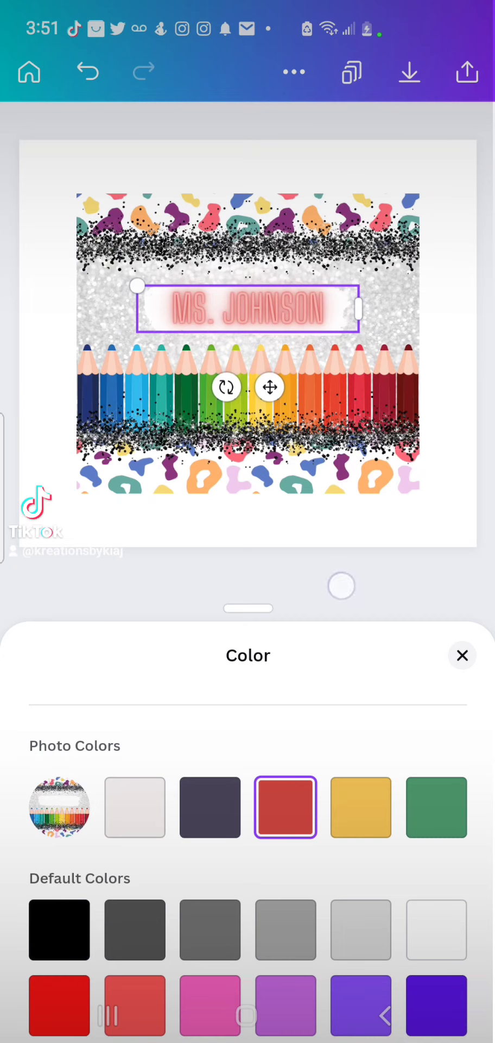
pyautogui.click(462, 655)
pyautogui.click(329, 809)
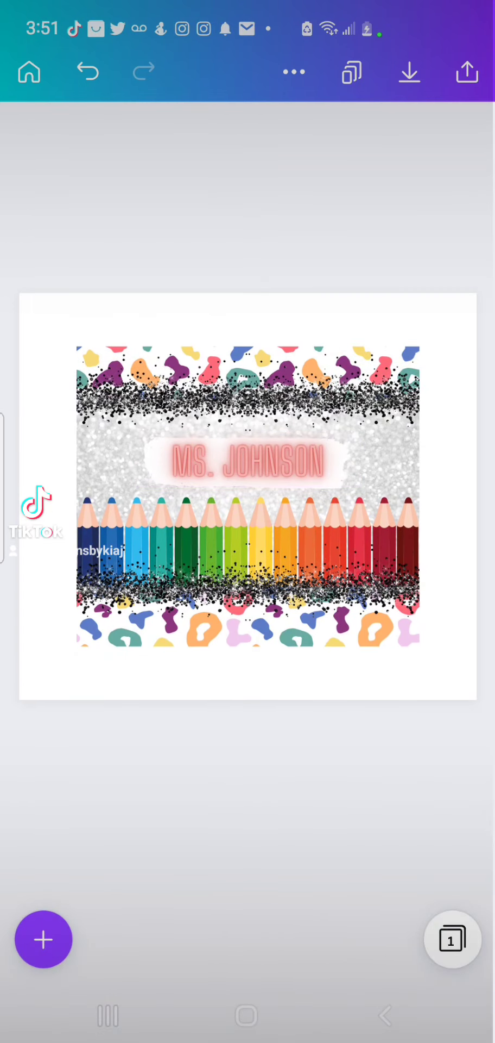
# Enlarge the pencil-border image and center it on the page
pyautogui.click(415, 635)
pyautogui.moveTo(419, 647); pyautogui.dragTo(430, 659)
pyautogui.moveTo(377, 586)
pyautogui.mouseDown()
pyautogui.moveTo(362, 574)
pyautogui.moveTo(370, 575)
pyautogui.mouseUp()
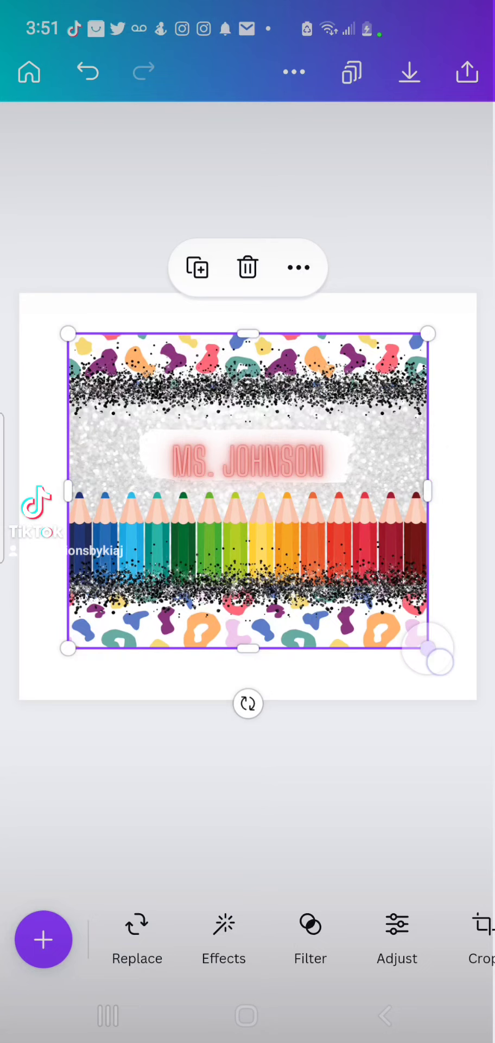
pyautogui.moveTo(428, 648); pyautogui.dragTo(456, 675)
pyautogui.moveTo(356, 586); pyautogui.dragTo(331, 585)
pyautogui.moveTo(296, 594)
pyautogui.mouseDown()
pyautogui.moveTo(309, 593)
pyautogui.moveTo(282, 586)
pyautogui.mouseUp()
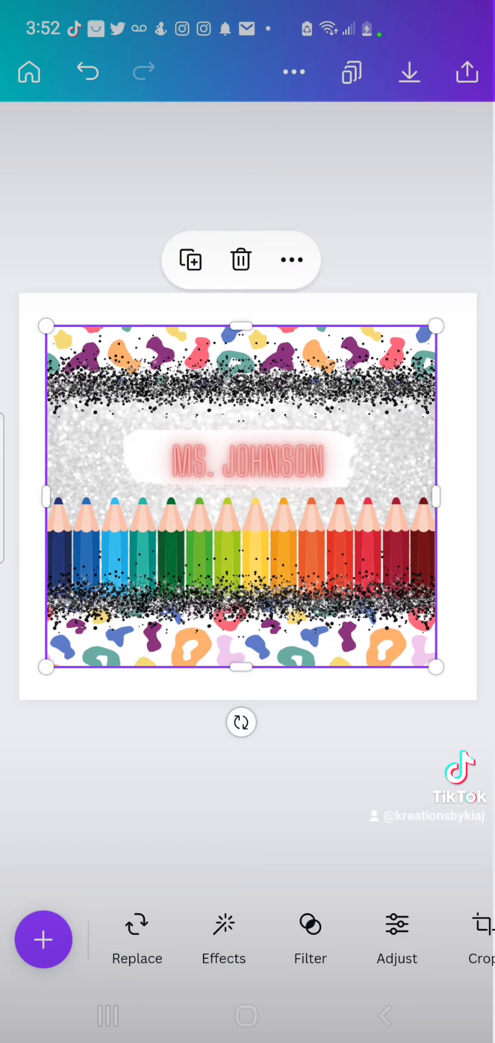
# Bring up the Text styles library and scroll through it
pyautogui.click(34, 936)
pyautogui.moveTo(312, 836); pyautogui.dragTo(349, 569)
pyautogui.moveTo(321, 815)
pyautogui.mouseDown()
pyautogui.moveTo(321, 407)
pyautogui.moveTo(298, 944)
pyautogui.mouseUp()
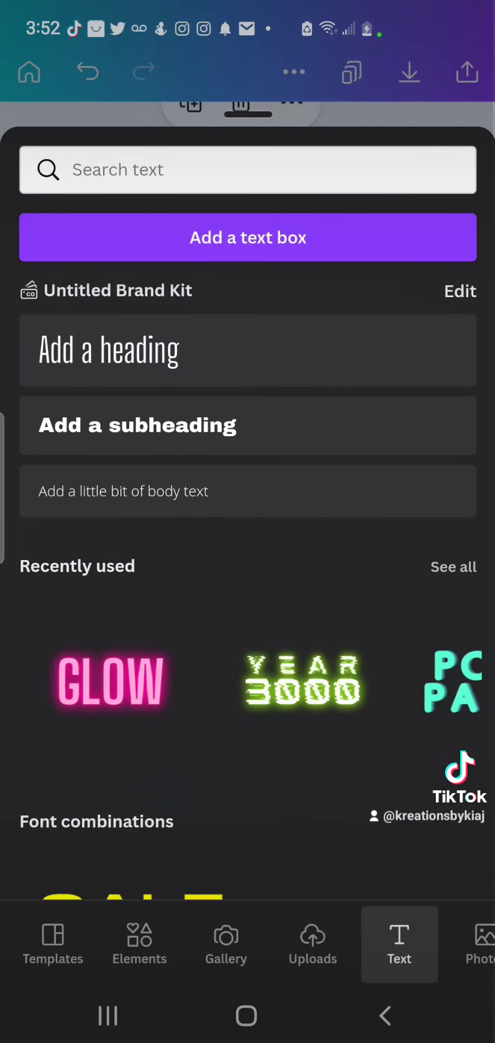
# Add the sunset-beach three-tumbler mockup from Uploads and enlarge it over the page
pyautogui.click(324, 965)
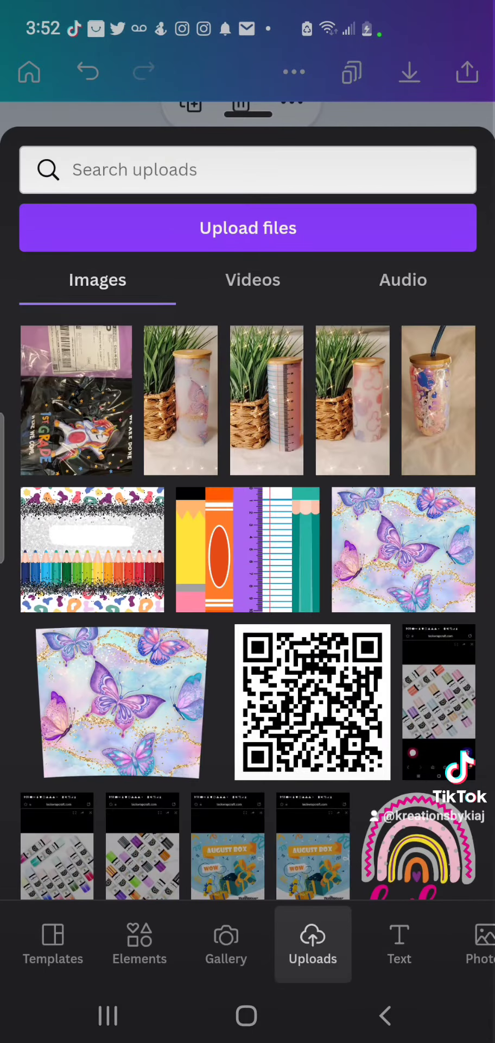
pyautogui.moveTo(267, 802); pyautogui.dragTo(343, 426)
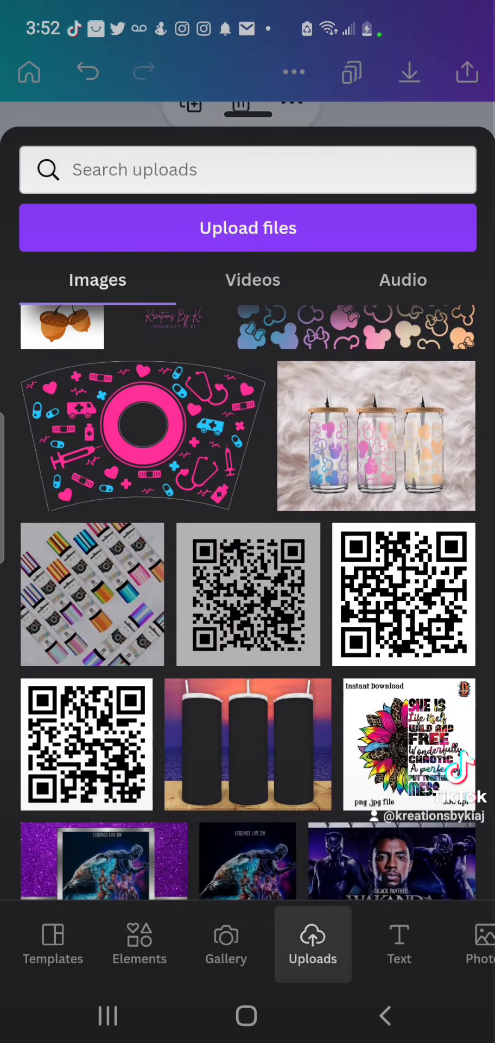
pyautogui.click(252, 743)
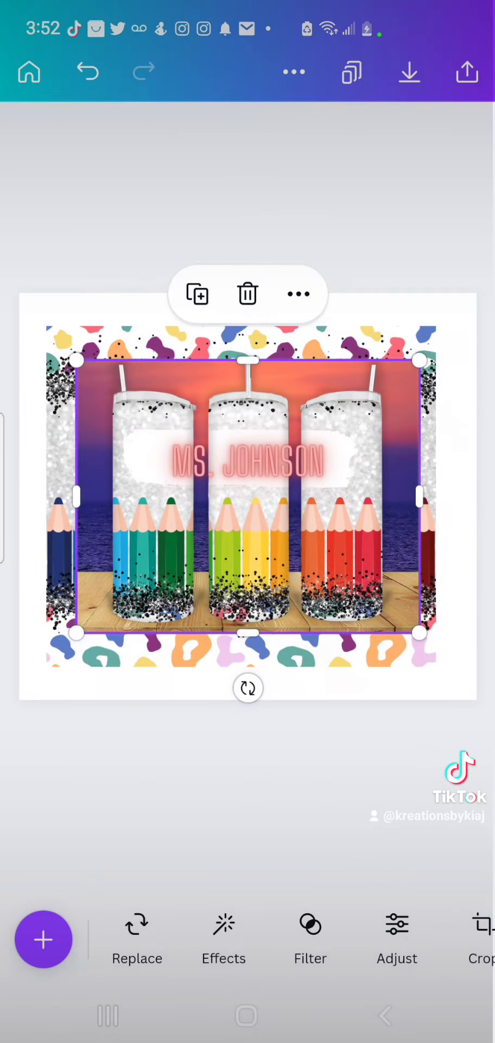
pyautogui.moveTo(419, 360); pyautogui.dragTo(488, 291)
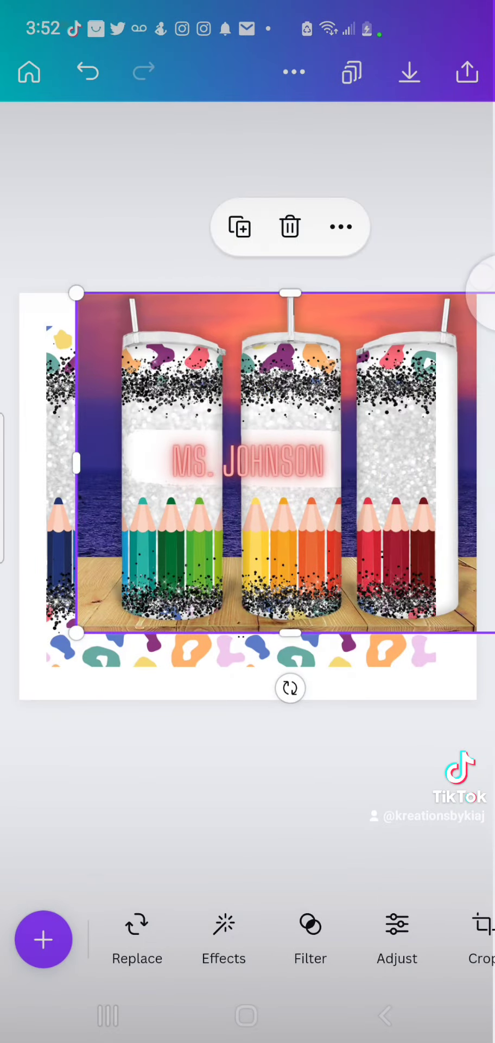
pyautogui.moveTo(76, 294); pyautogui.dragTo(37, 262)
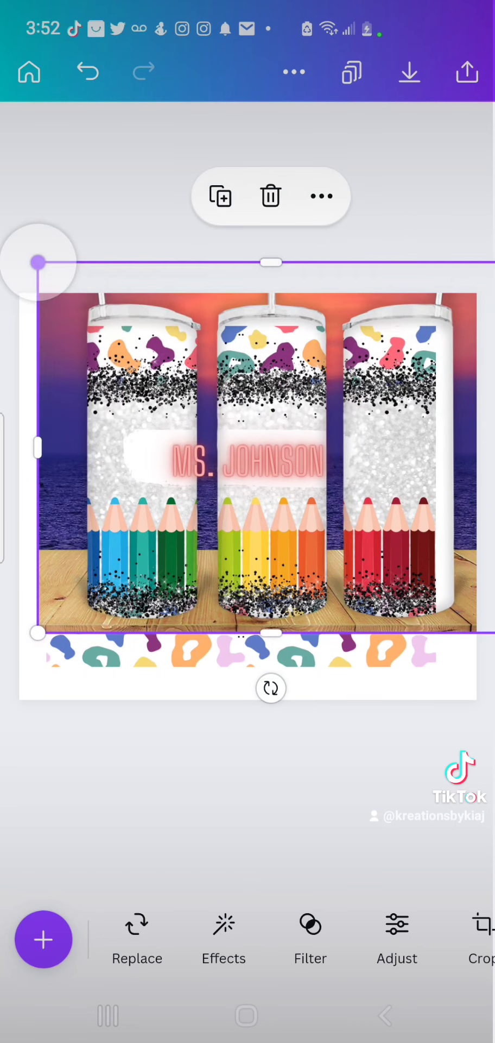
pyautogui.moveTo(256, 446); pyautogui.dragTo(237, 482)
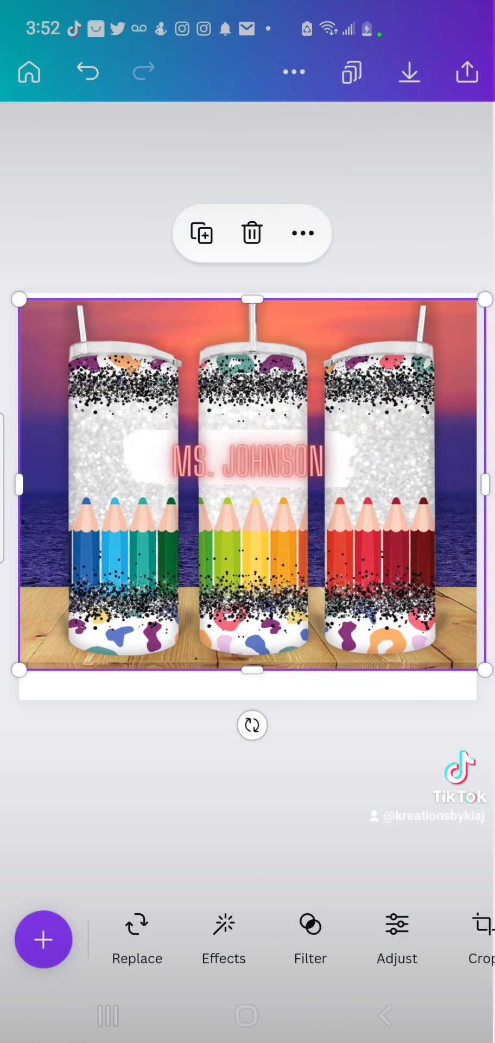
# Stretch the tumbler mockup across the page width and delete the MS. JOHNSON text
pyautogui.click(481, 247)
pyautogui.click(65, 644)
pyautogui.moveTo(22, 669); pyautogui.dragTo(24, 712)
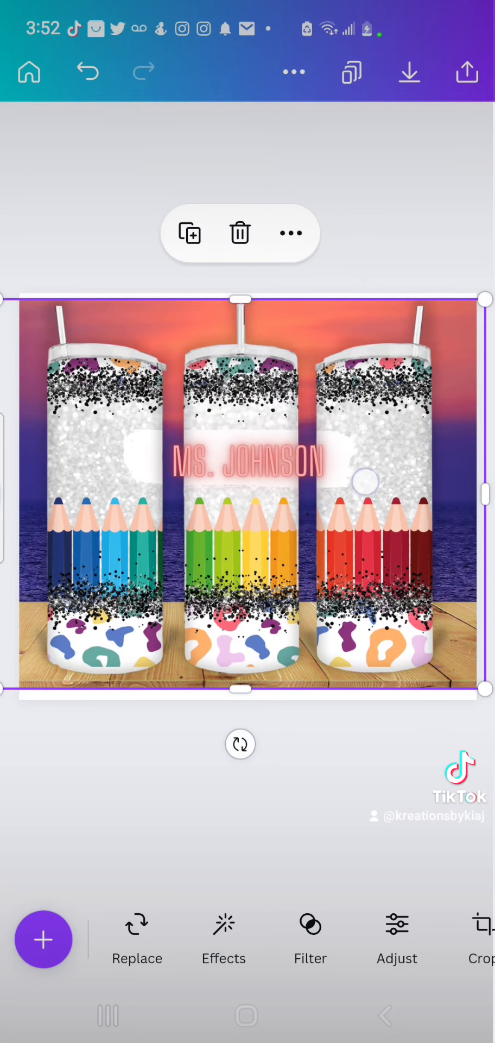
pyautogui.moveTo(365, 486); pyautogui.dragTo(368, 475)
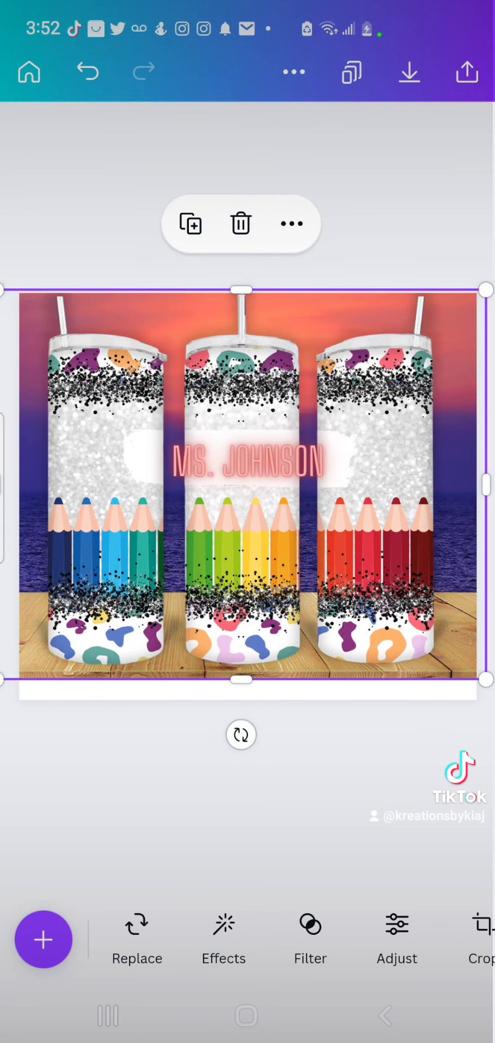
pyautogui.moveTo(375, 643)
pyautogui.mouseDown()
pyautogui.moveTo(358, 646)
pyautogui.moveTo(375, 645)
pyautogui.mouseUp()
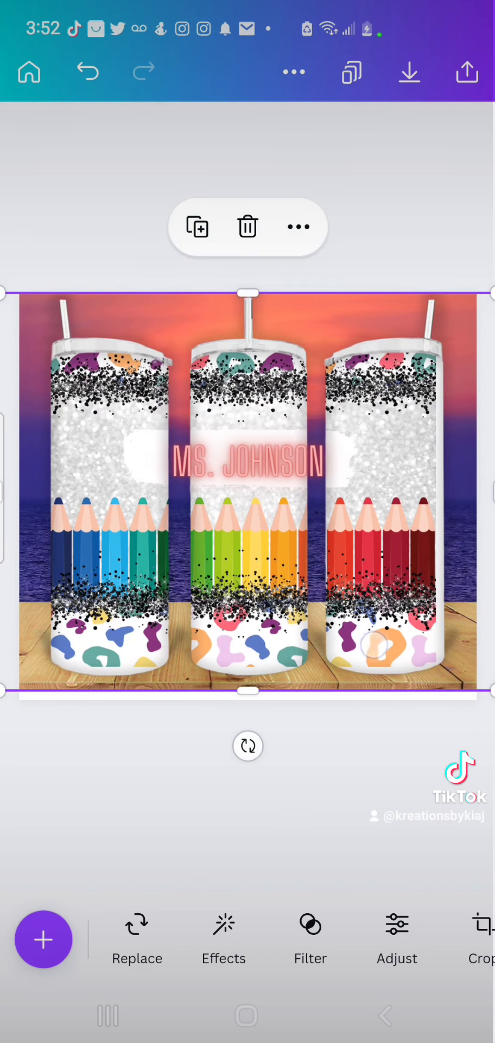
pyautogui.click(261, 468)
pyautogui.click(247, 372)
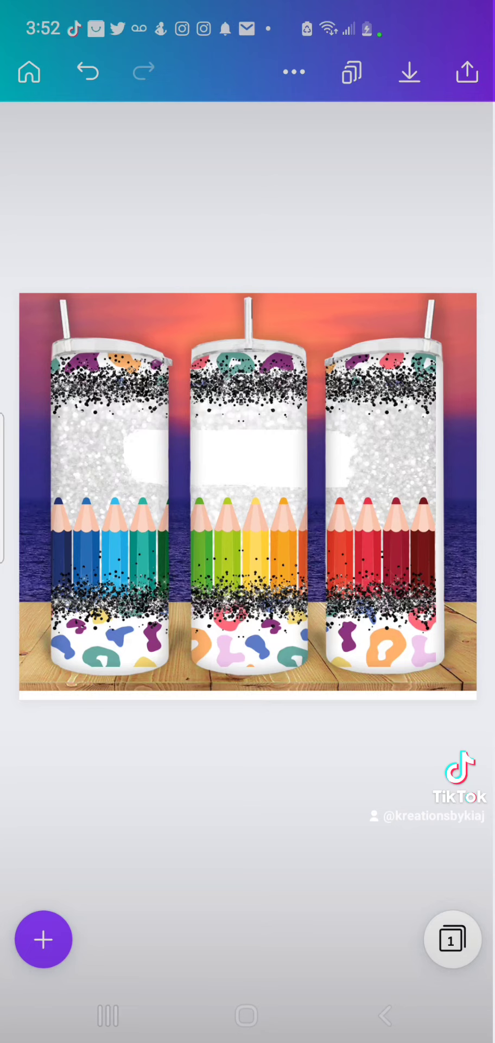
# Crop the lower part off the tumbler mockup
pyautogui.click(383, 607)
pyautogui.click(462, 630)
pyautogui.click(381, 591)
pyautogui.moveTo(248, 690); pyautogui.dragTo(248, 460)
# Enlarge the pencil wrap image underneath the mockup
pyautogui.click(241, 667)
pyautogui.moveTo(436, 667); pyautogui.dragTo(444, 673)
pyautogui.click(419, 201)
# Extend the mockup back down, resize it and center it on the page
pyautogui.click(248, 380)
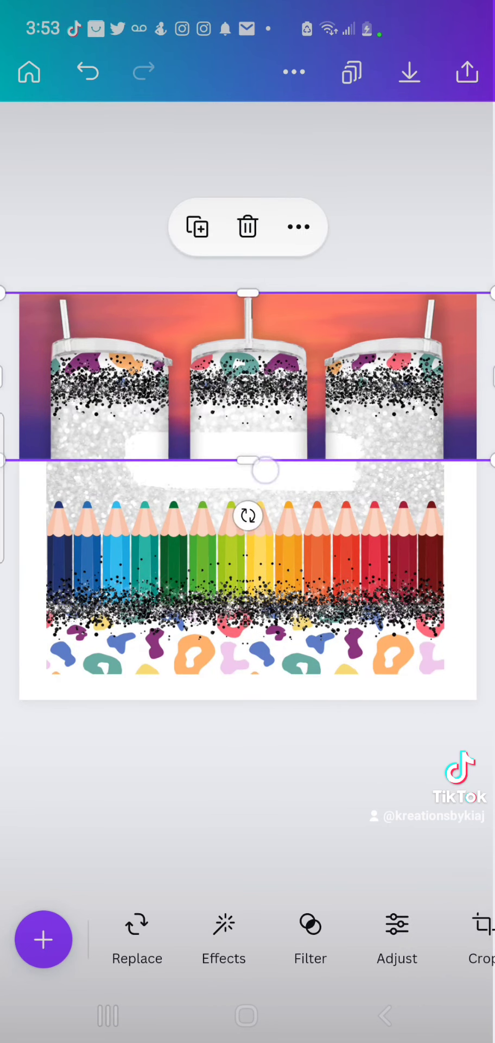
pyautogui.moveTo(265, 470)
pyautogui.mouseDown()
pyautogui.moveTo(268, 716)
pyautogui.moveTo(249, 701)
pyautogui.moveTo(250, 711)
pyautogui.mouseUp()
pyautogui.moveTo(476, 306); pyautogui.dragTo(477, 302)
pyautogui.moveTo(352, 574); pyautogui.dragTo(360, 547)
pyautogui.click(355, 780)
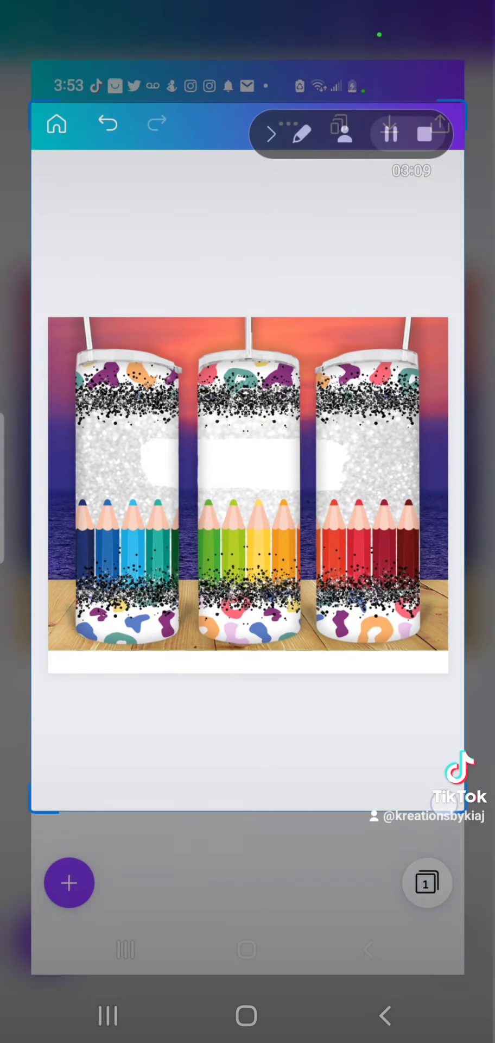
# Crop the screenshot to the three-tumbler mockup's edges and save it
pyautogui.moveTo(451, 812); pyautogui.dragTo(447, 681)
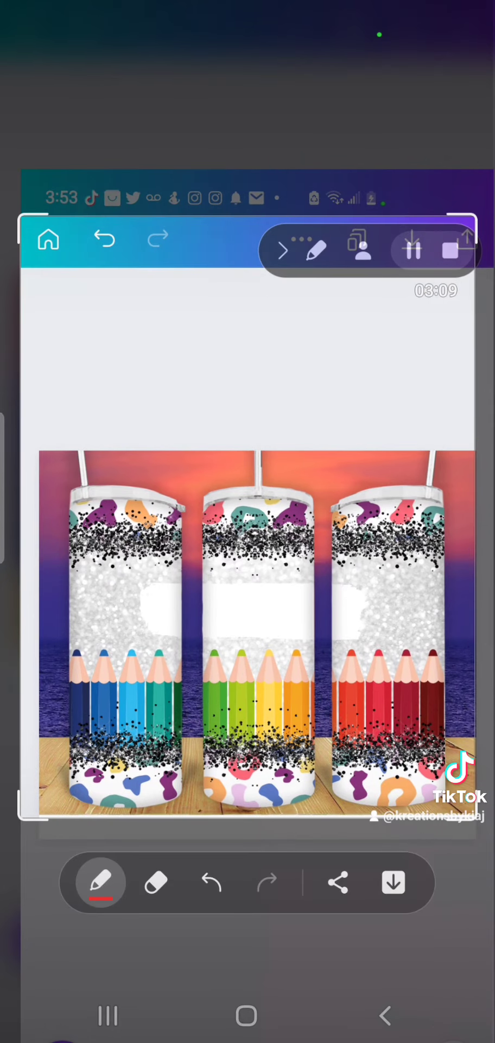
pyautogui.moveTo(21, 812); pyautogui.dragTo(49, 810)
pyautogui.moveTo(63, 812); pyautogui.dragTo(42, 812)
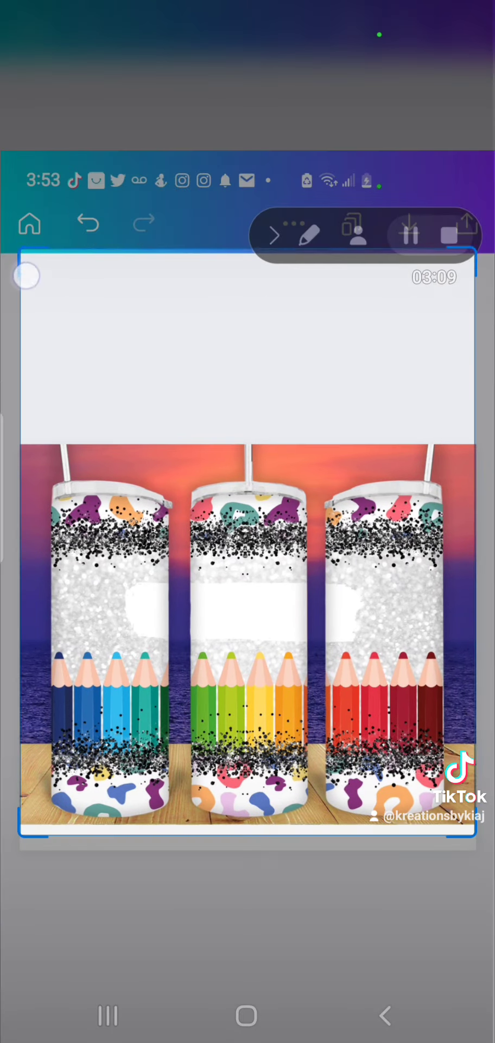
pyautogui.moveTo(27, 276); pyautogui.dragTo(23, 449)
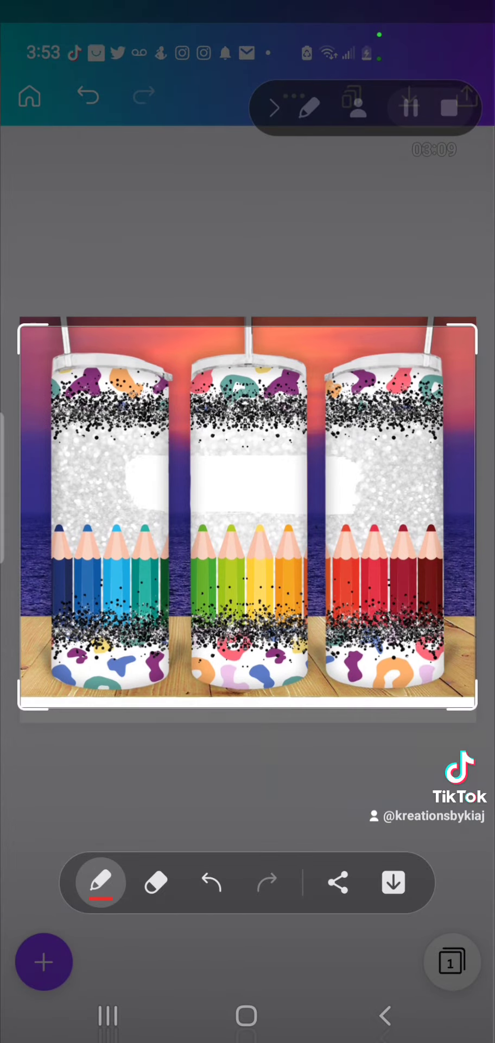
pyautogui.moveTo(24, 331); pyautogui.dragTo(23, 324)
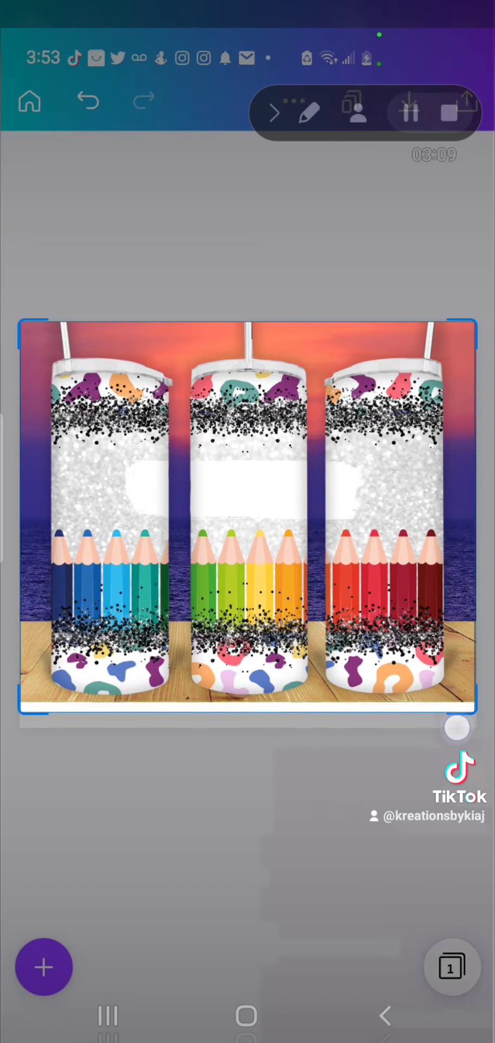
pyautogui.moveTo(460, 727); pyautogui.dragTo(458, 718)
pyautogui.click(393, 883)
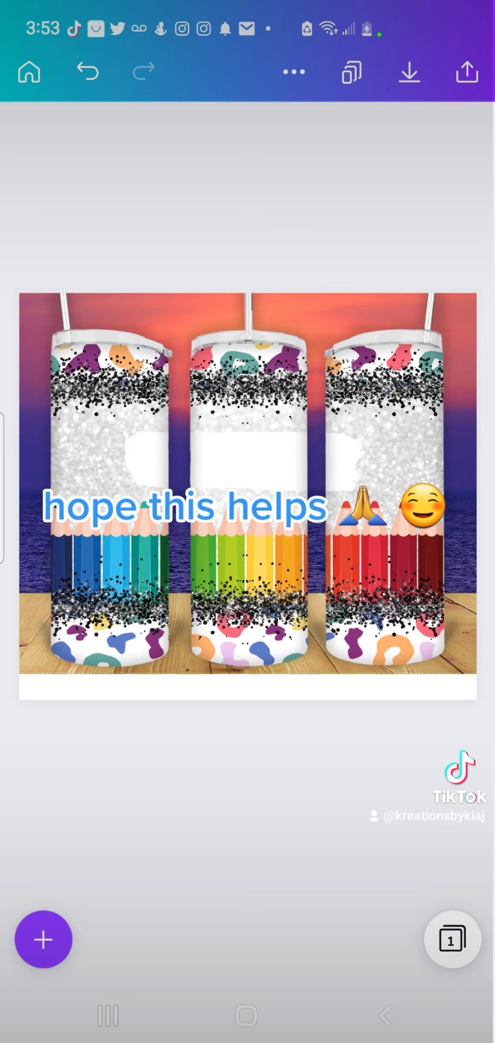
# Leave Canva, open Gallery, and view the saved pencil tumbler screenshot
pyautogui.click(385, 1015)
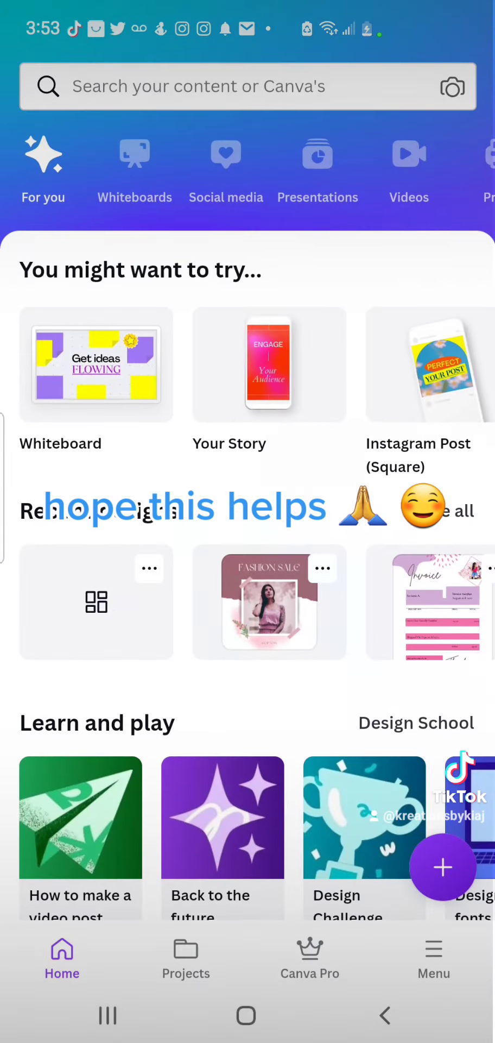
pyautogui.click(267, 1028)
pyautogui.click(189, 740)
pyautogui.click(206, 889)
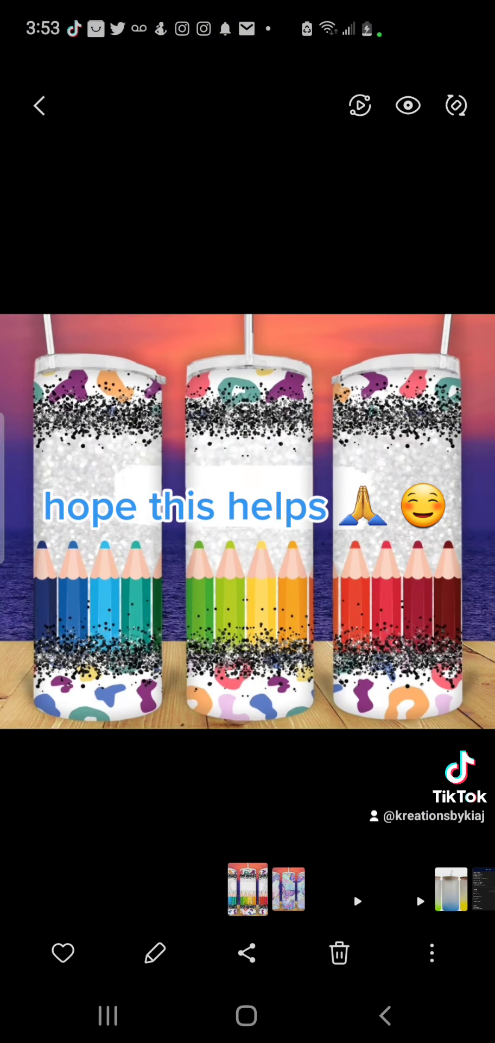